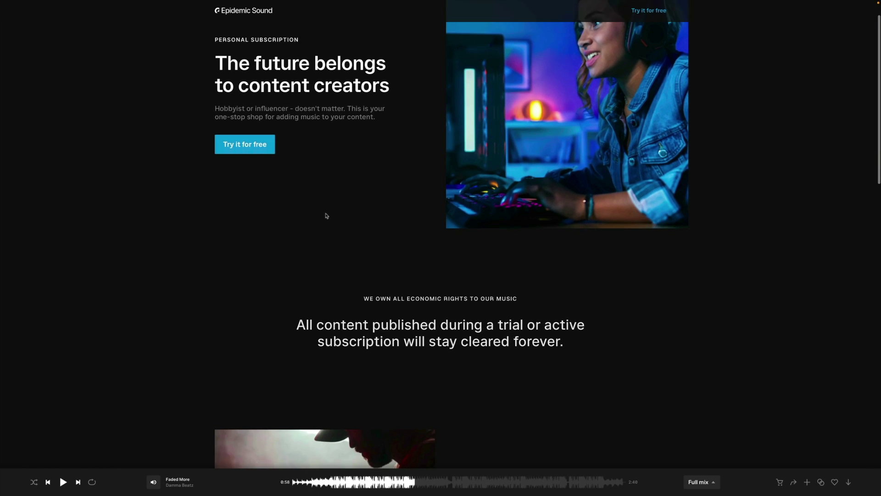
Scroll through the Personal, Commercial and Enterprise pages down to the Browse track list with mood filters
scroll(326, 216, "down", 5)
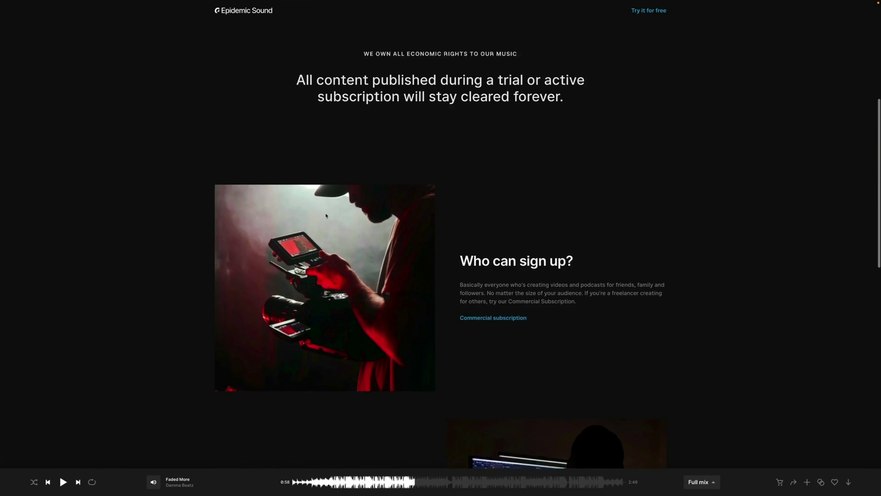
scroll(327, 215, "down", 4)
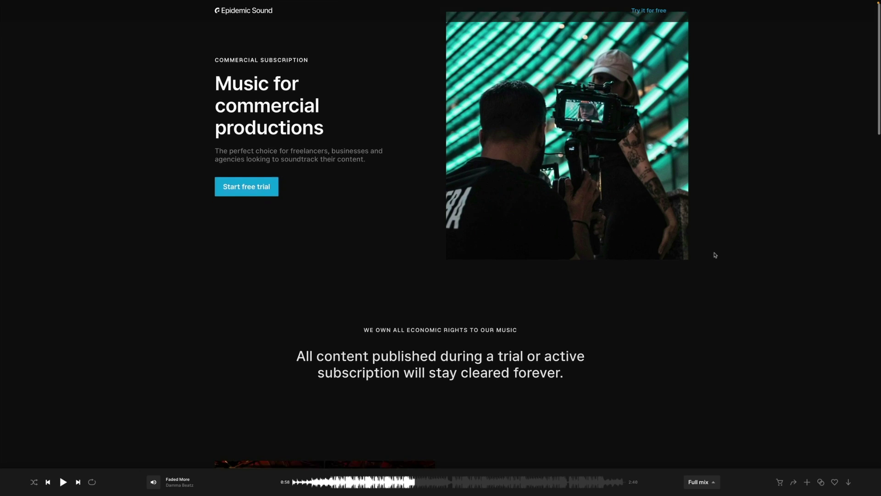
scroll(714, 255, "down", 1)
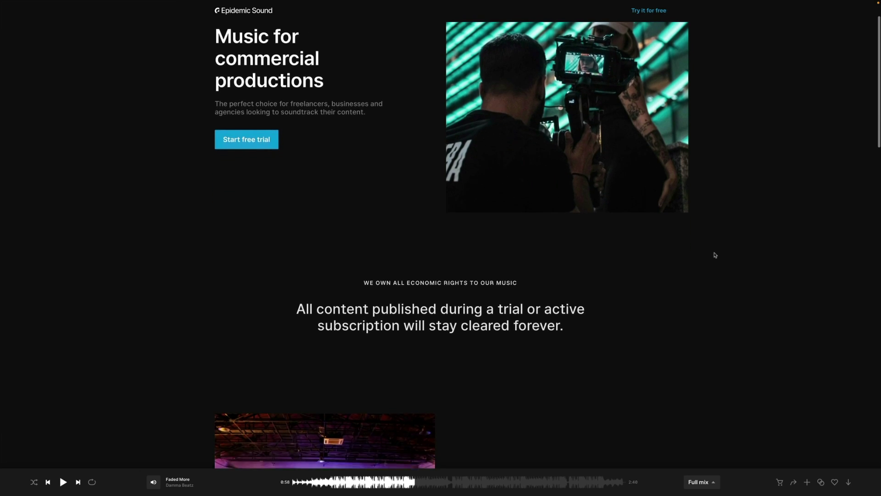
scroll(714, 255, "down", 5)
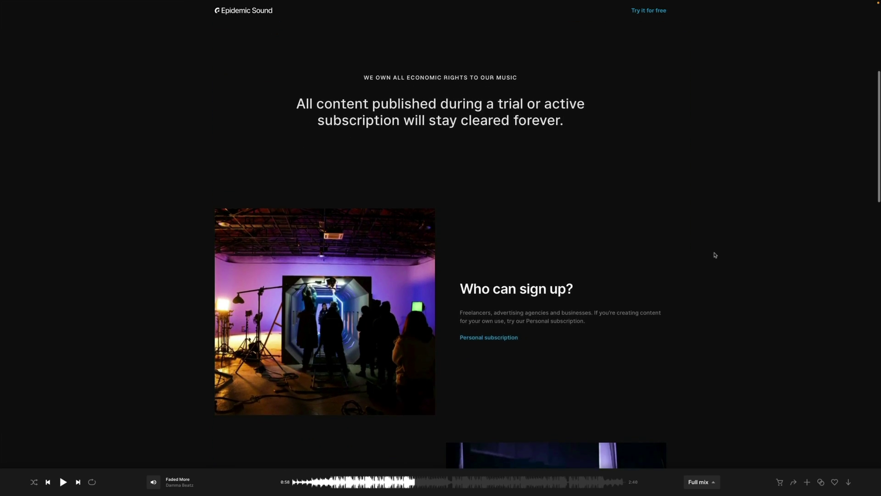
scroll(714, 255, "down", 8)
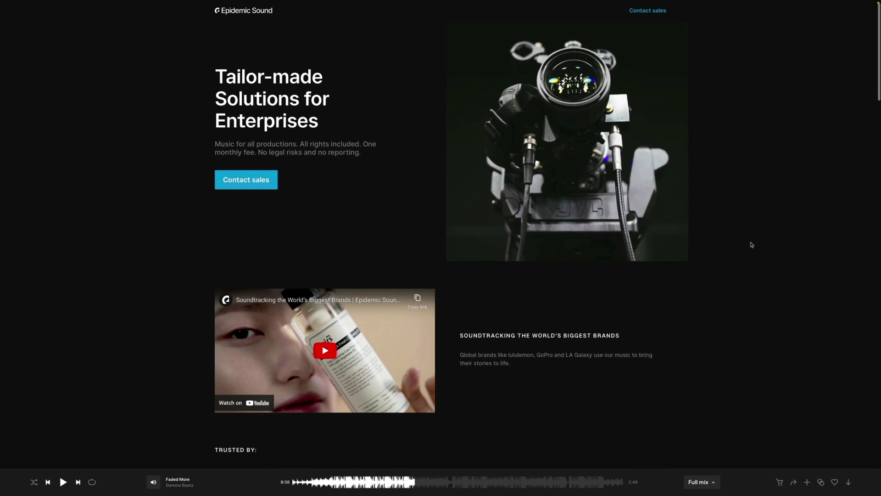
scroll(750, 245, "down", 5)
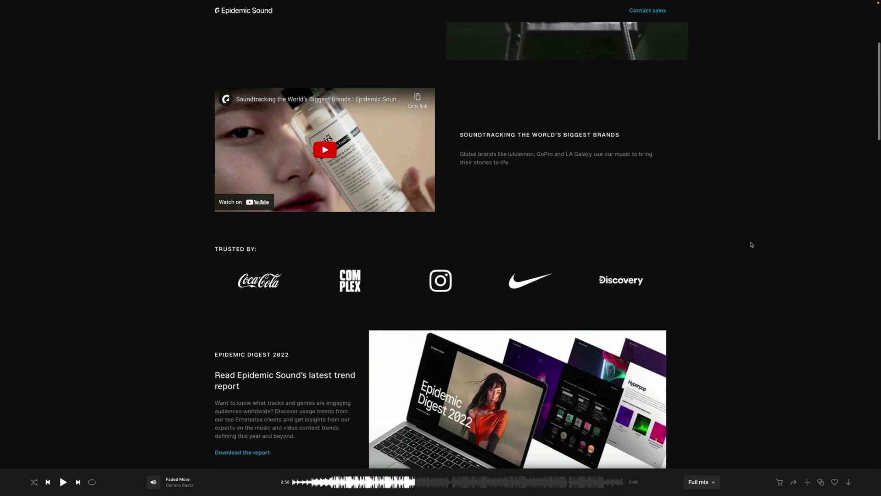
scroll(750, 244, "down", 4)
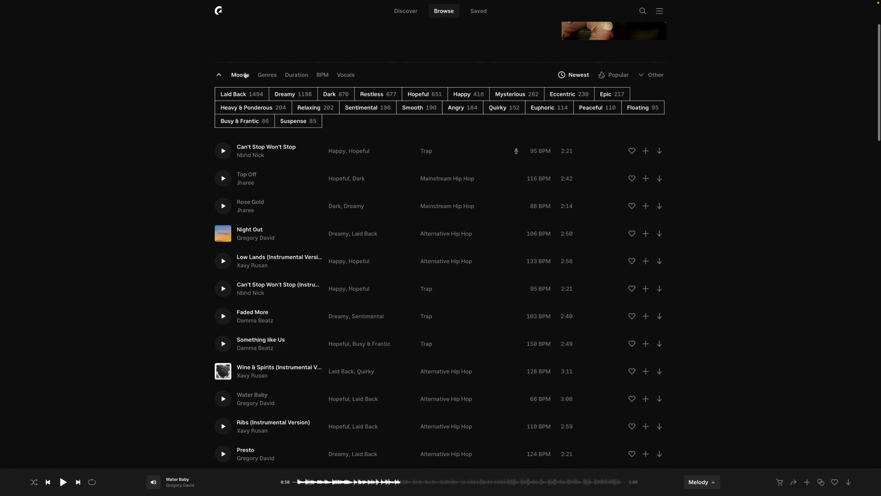
Filter the tracks to the Dreamy mood and scroll on down to the subscription pricing page
left_click(305, 94)
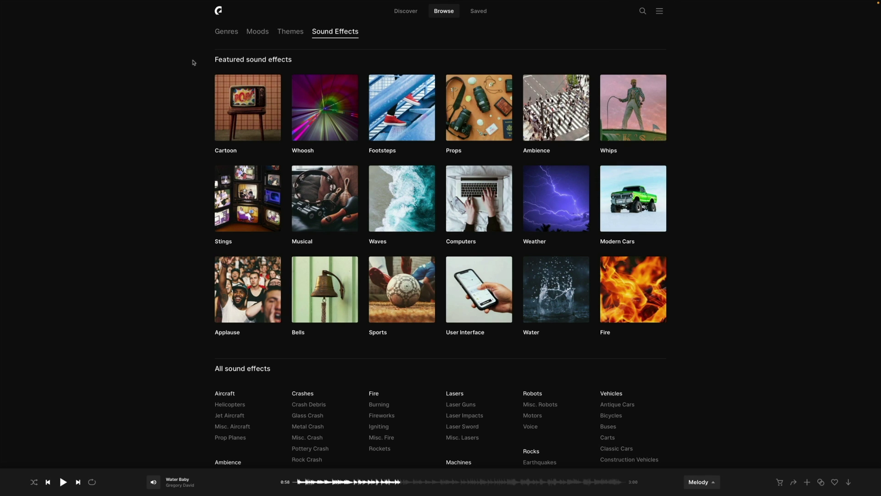
scroll(192, 61, "down", 3)
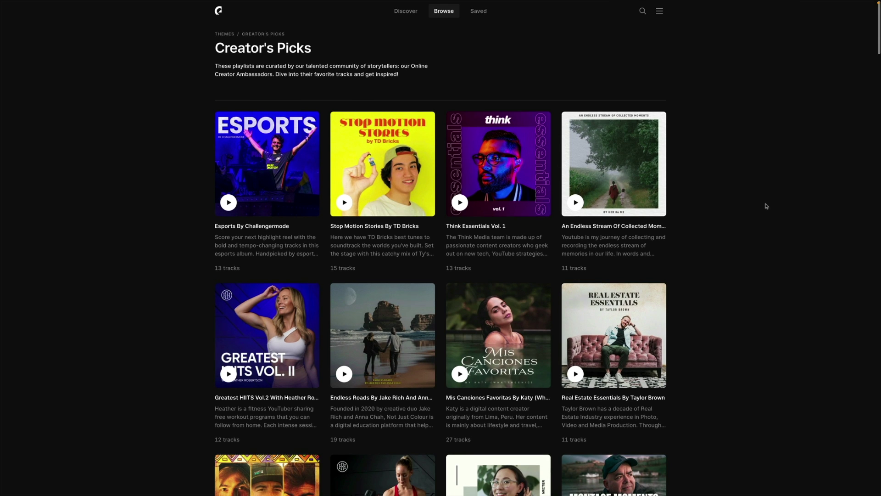
scroll(766, 206, "down", 3)
scroll(766, 206, "down", 4)
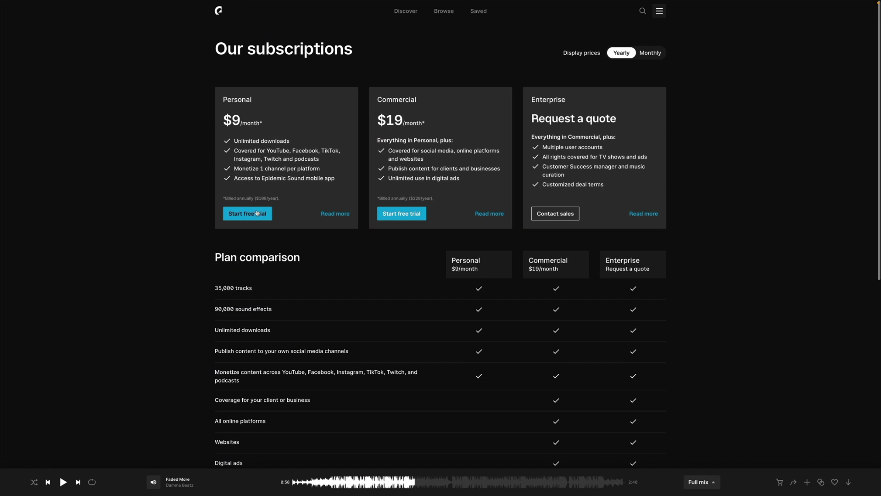
Open the Personal subscription details and scroll through the plan pages
left_click(326, 215)
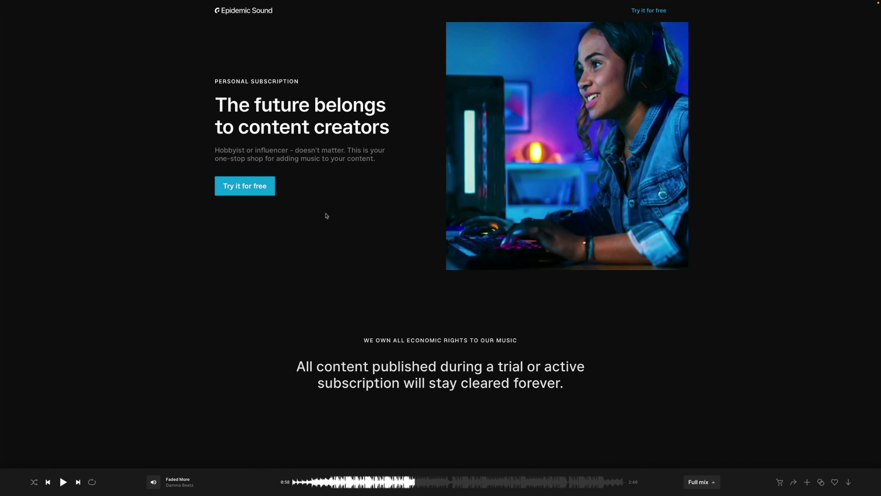
scroll(327, 215, "down", 5)
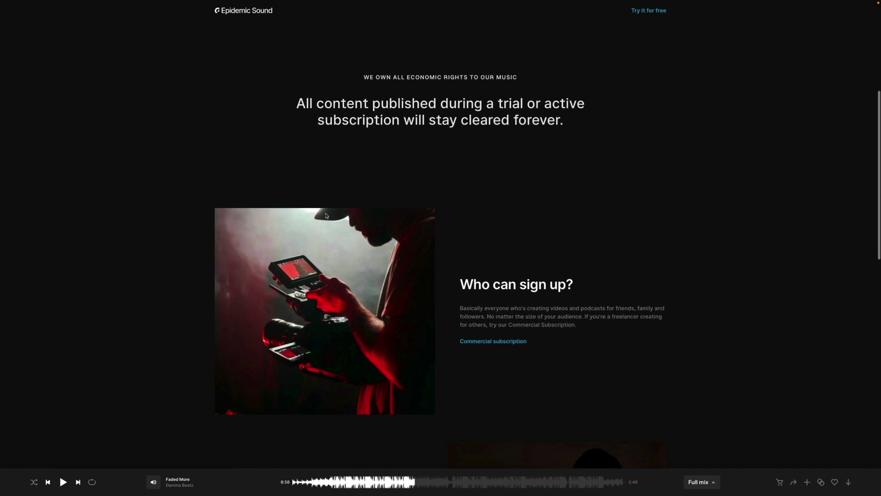
scroll(327, 215, "down", 5)
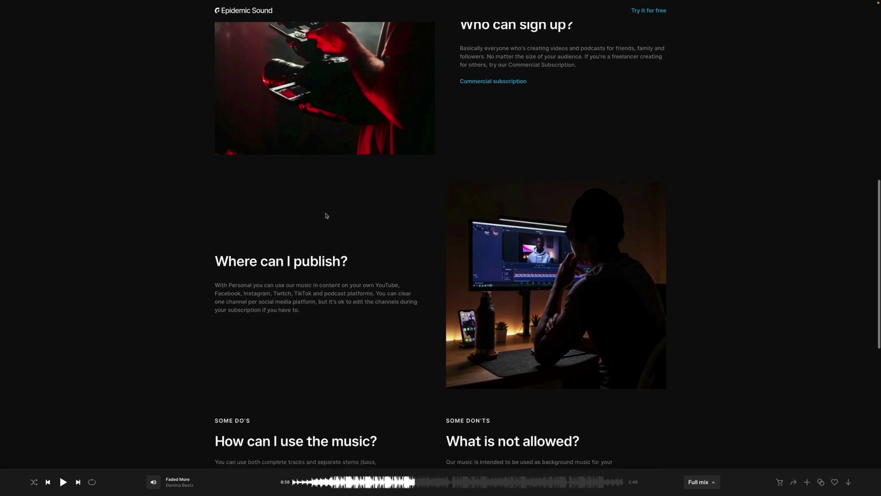
scroll(326, 215, "down", 6)
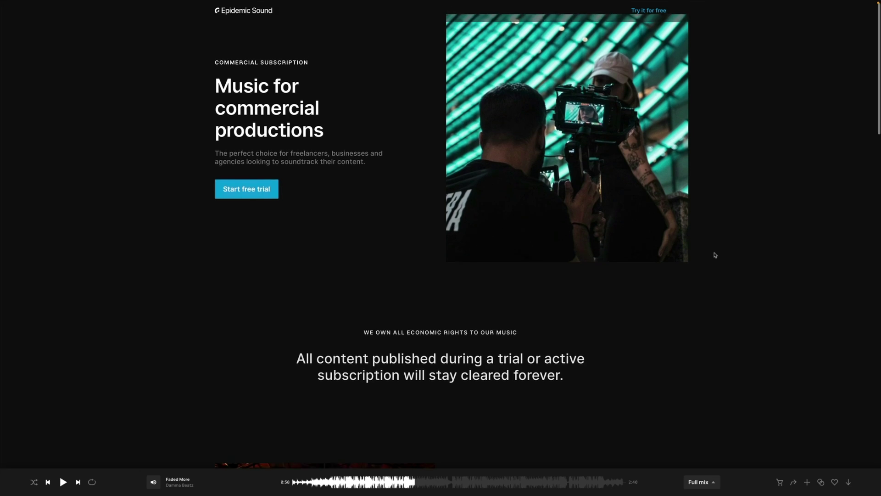
scroll(715, 255, "down", 2)
scroll(715, 255, "down", 5)
scroll(715, 255, "down", 6)
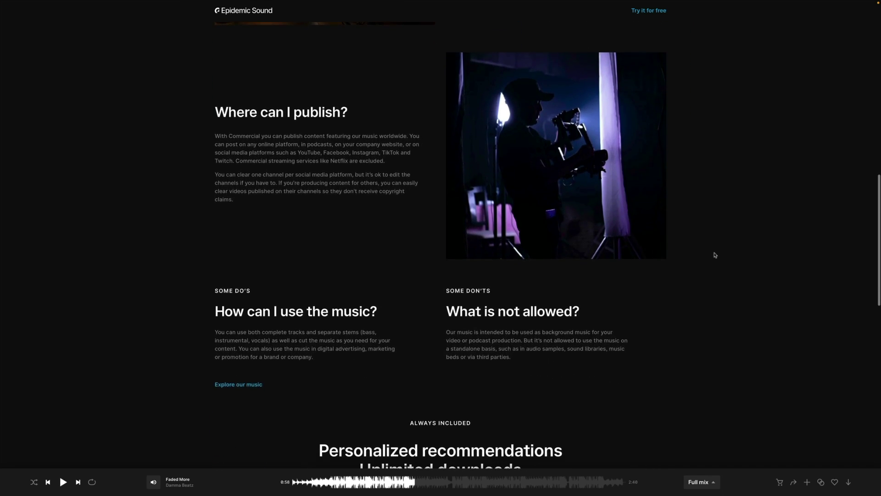
scroll(715, 254, "down", 5)
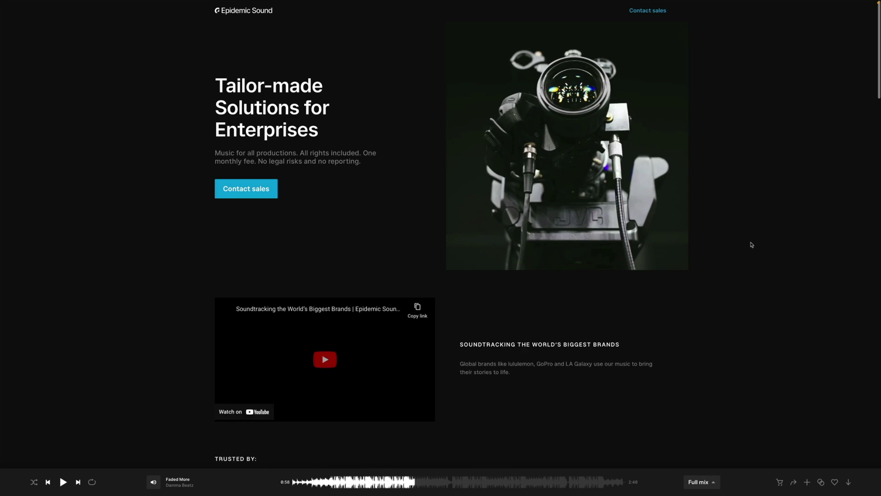
scroll(752, 245, "down", 5)
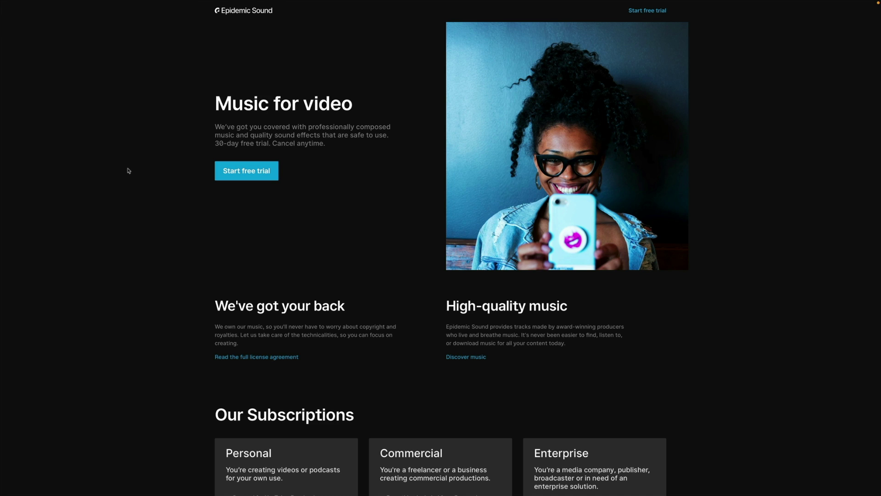
scroll(128, 171, "down", 6)
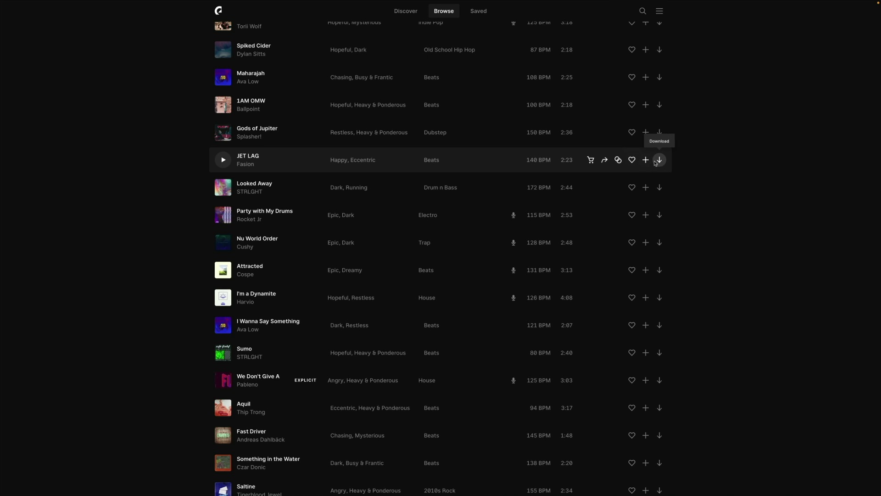
Download JET LAG as the full-mix MP3, then set the editor's playhead about 20 seconds in
left_click(658, 160)
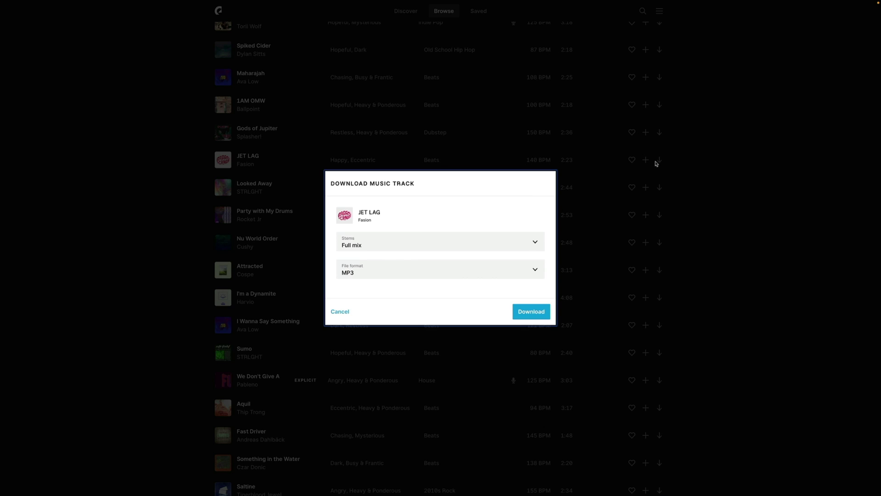
left_click(413, 239)
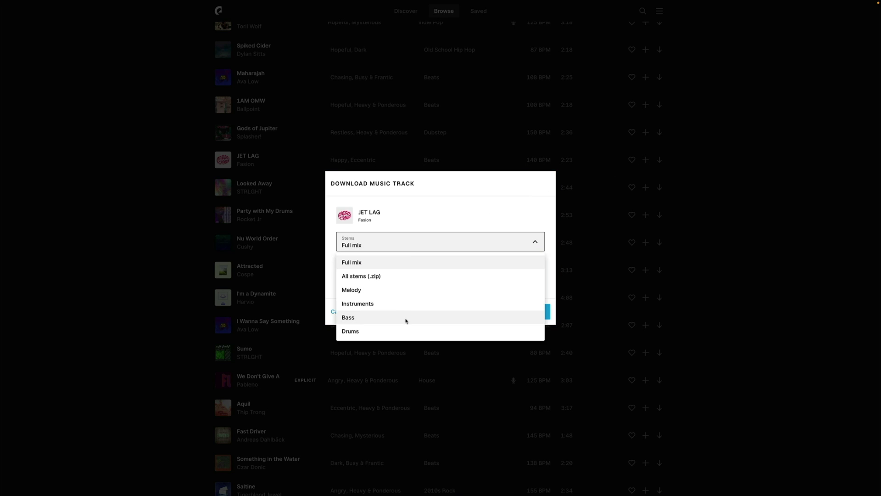
left_click(405, 258)
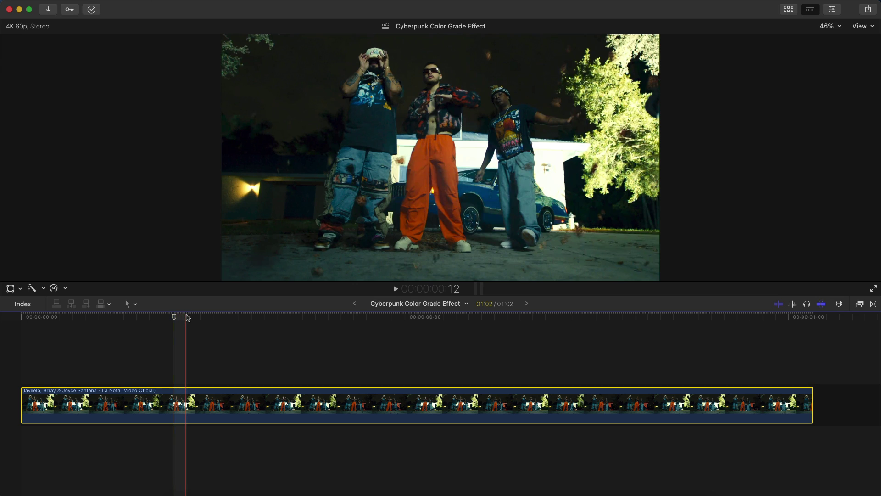
left_click(278, 349)
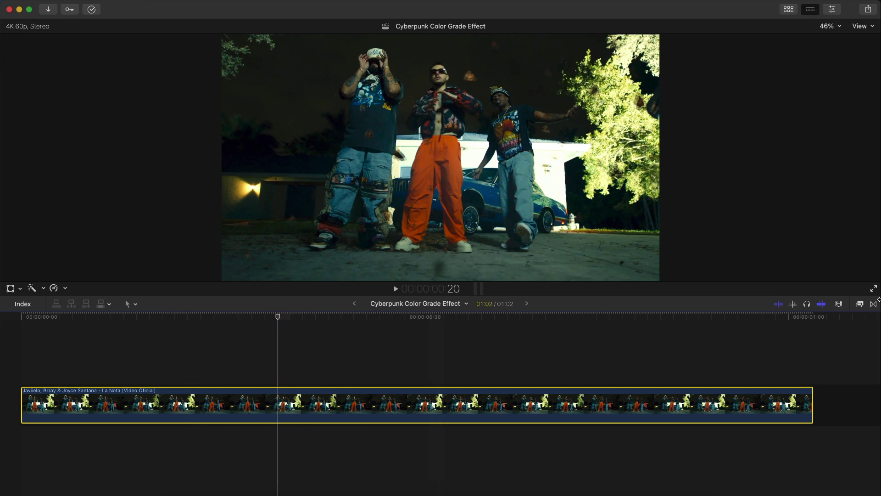
Drag Custom LUT from the Color effects onto the clip and show its Inspector settings
left_click(859, 304)
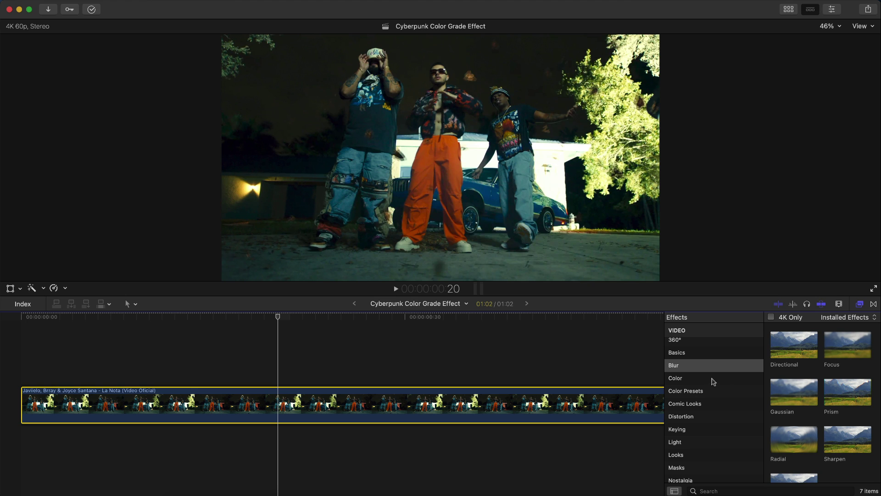
scroll(714, 382, "down", 4)
scroll(692, 422, "up", 4)
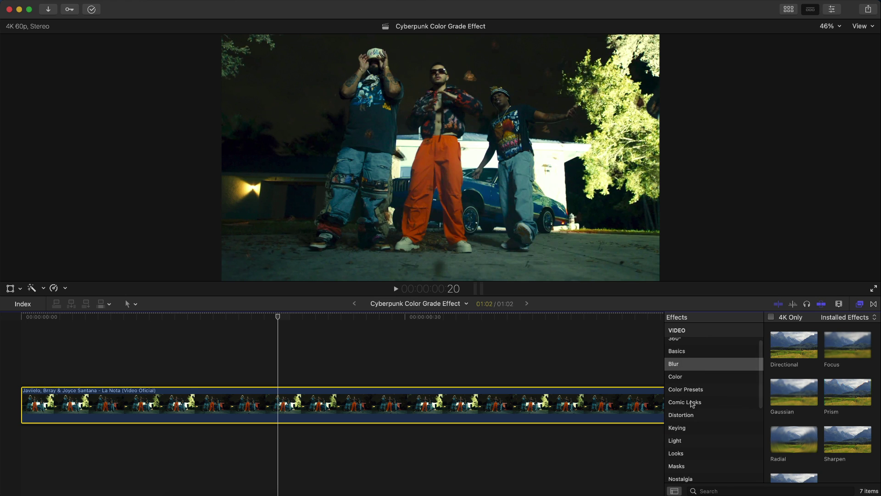
left_click(687, 376)
scroll(822, 372, "down", 4)
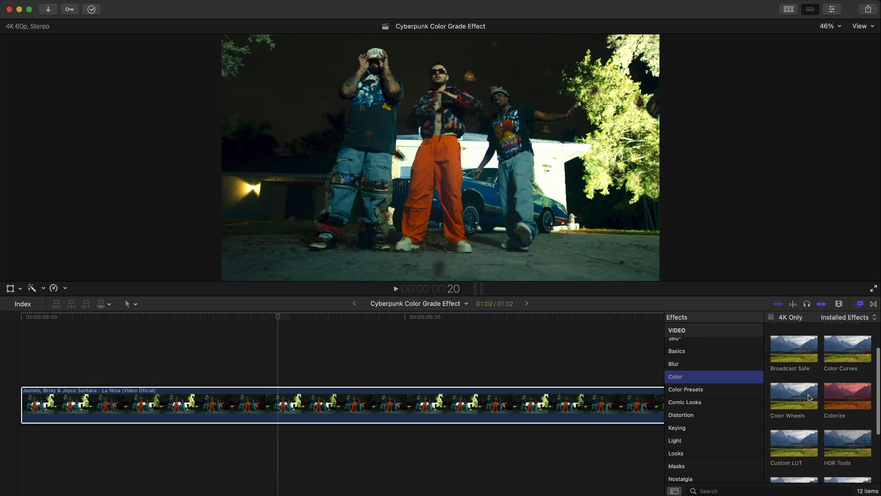
left_click_drag(777, 408, 218, 410)
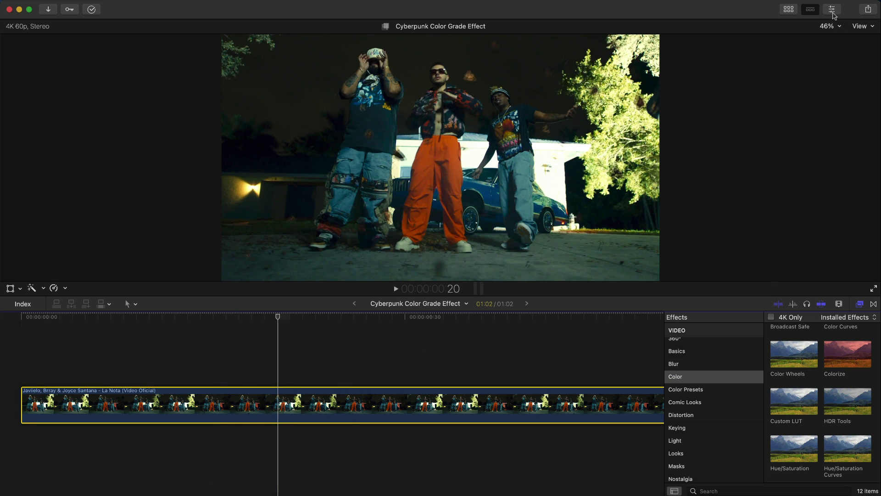
left_click(832, 10)
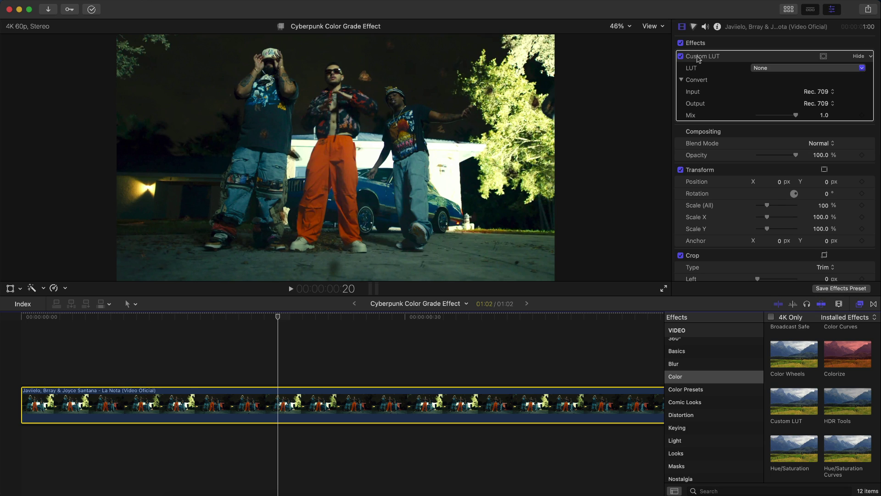
left_click(711, 59)
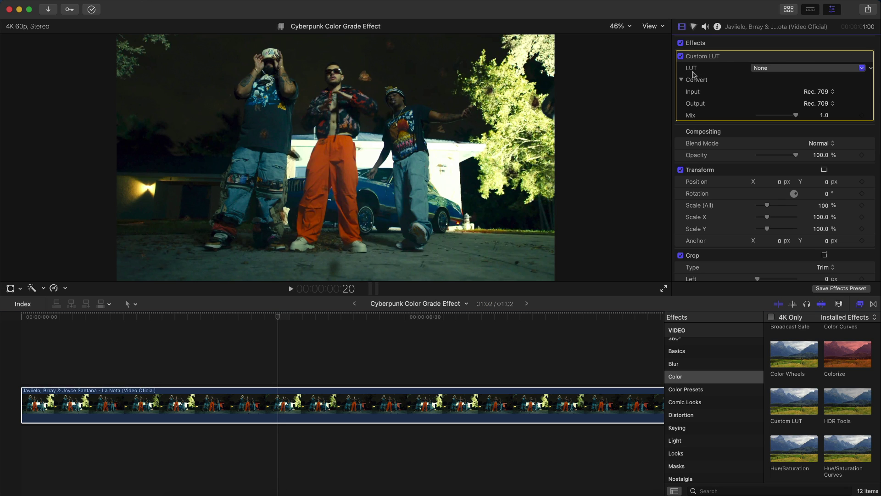
left_click(797, 68)
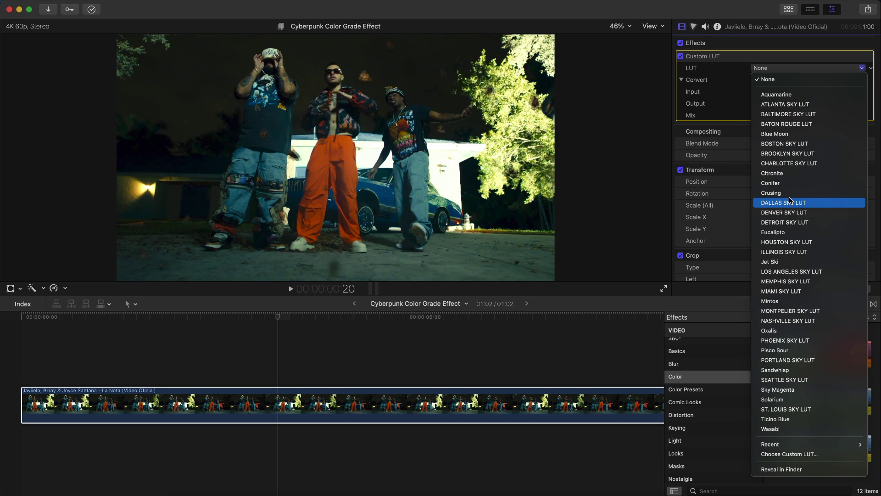
left_click(699, 34)
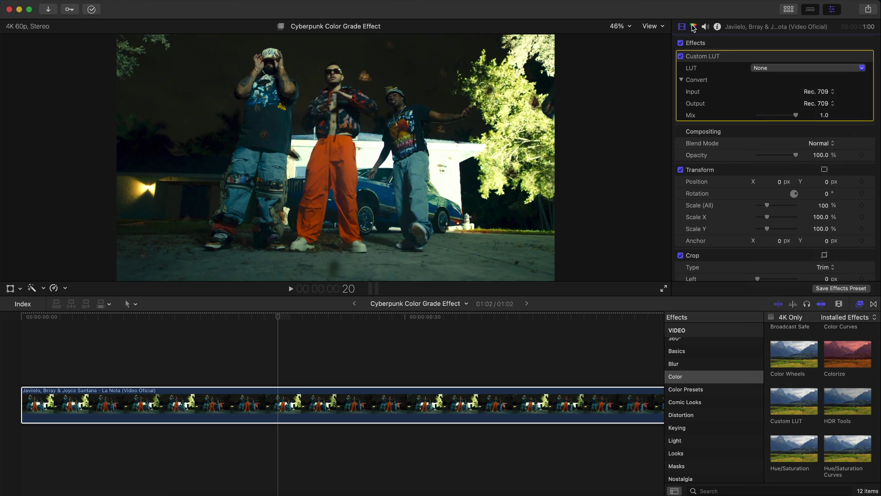
left_click(694, 27)
left_click(731, 42)
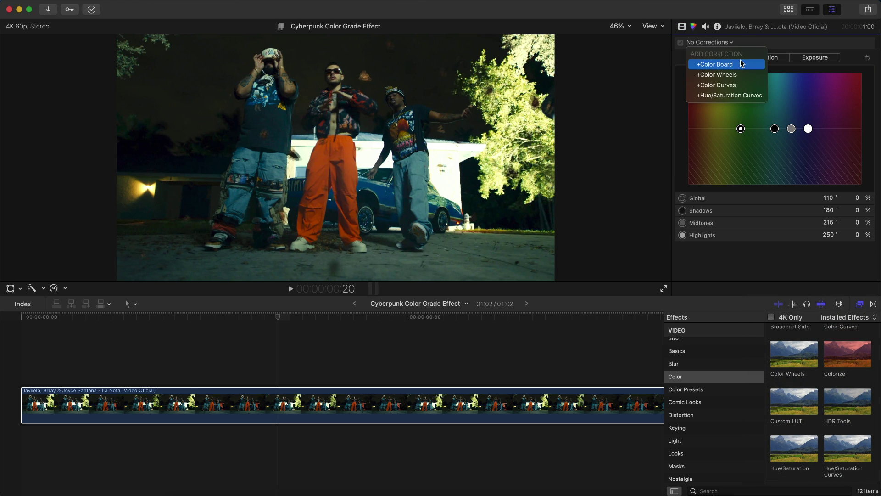
left_click(818, 44)
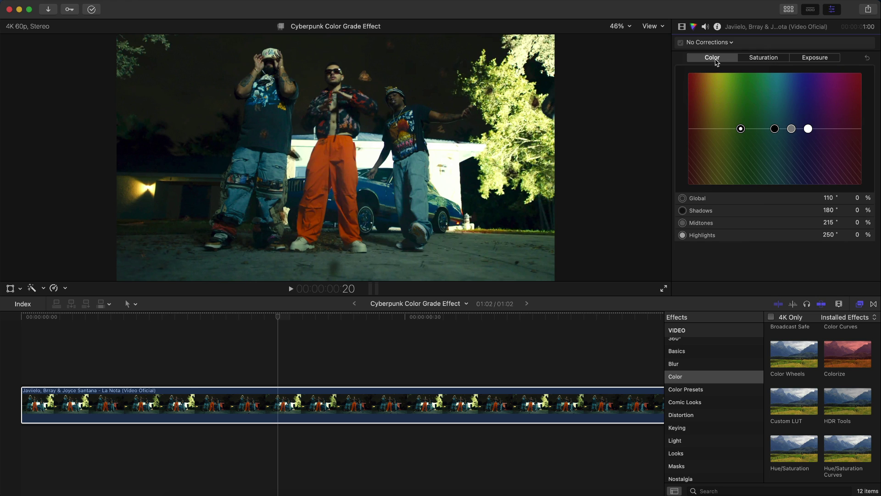
key("super+6")
left_click(770, 68)
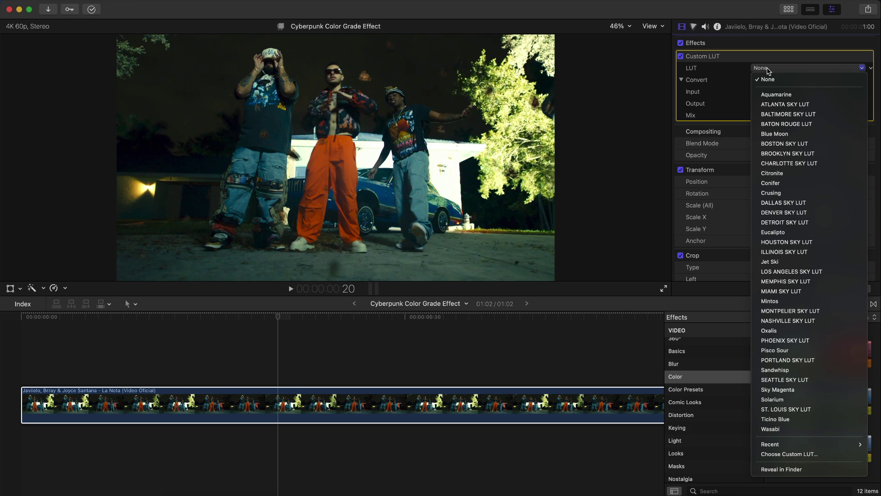
Try the Aquamarine and BALTIMORE SKY LUTs, then settle on BATON ROUGE LUT
left_click(770, 95)
left_click(771, 69)
left_click(792, 118)
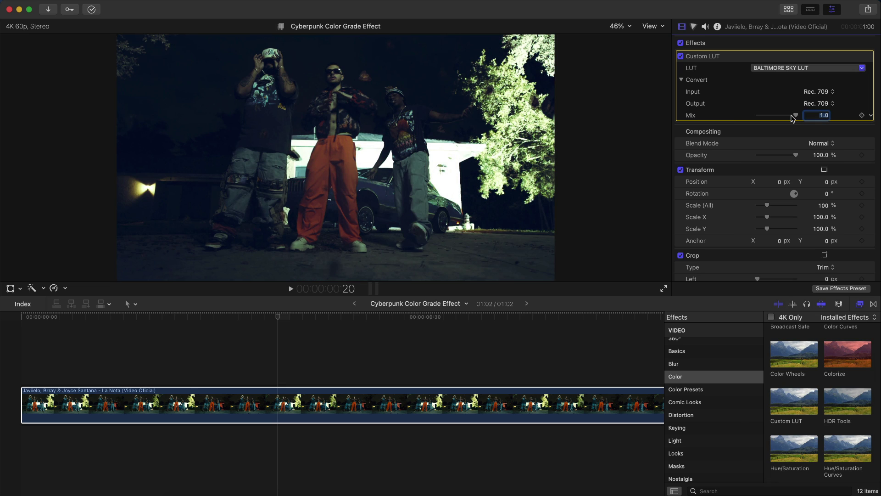
left_click(803, 68)
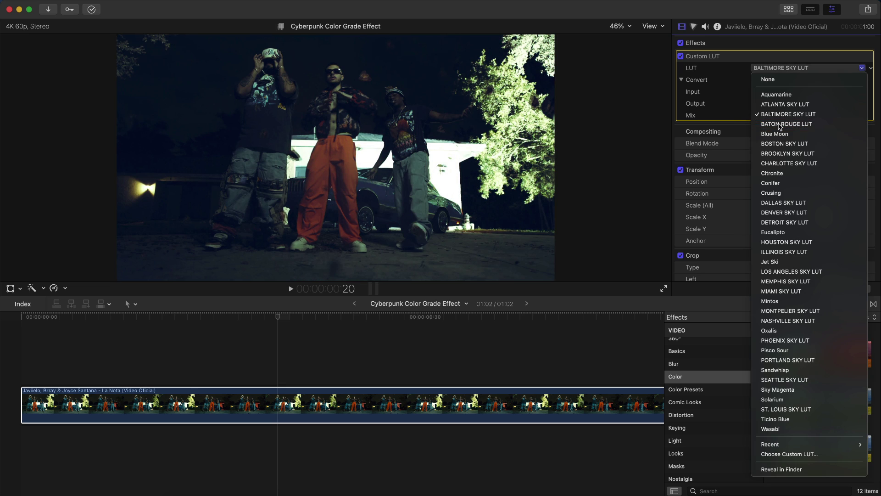
left_click(787, 124)
left_click(787, 68)
left_click(747, 113)
Adjust the LUT's Mix strength and bring up the dialog for loading a custom LUT file
left_click_drag(791, 113, 831, 100)
left_click(796, 67)
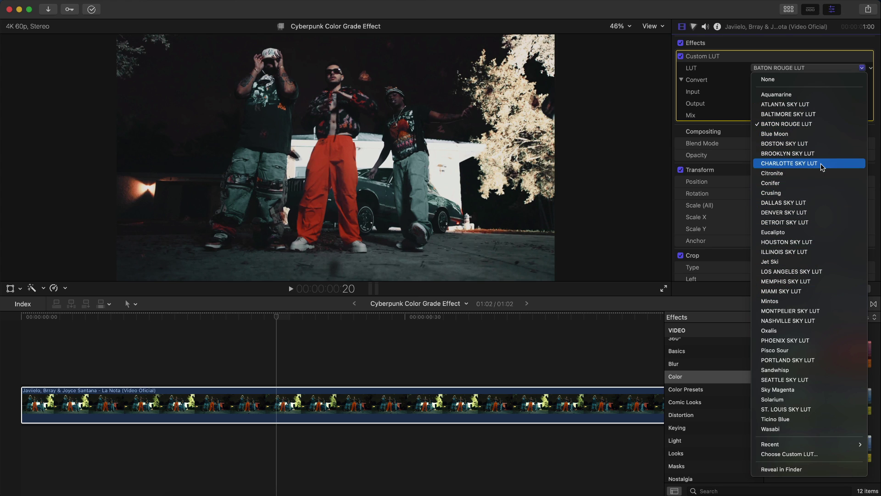
left_click(727, 70)
left_click(770, 69)
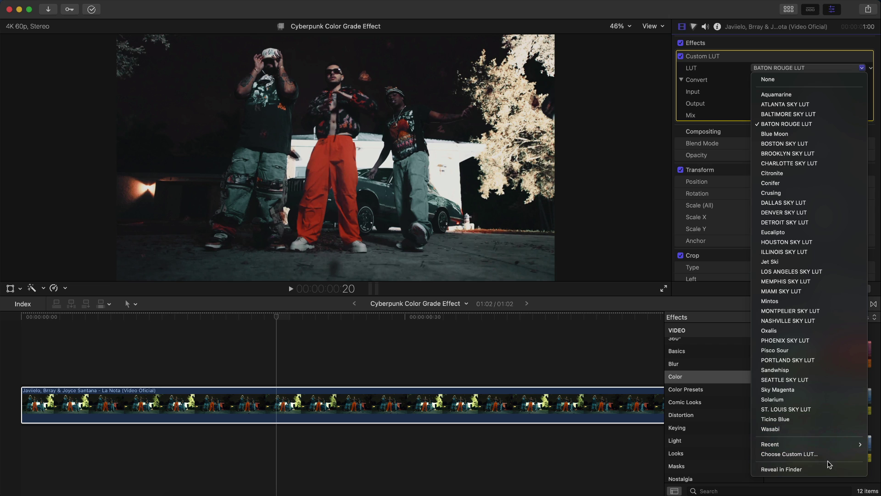
left_click(779, 453)
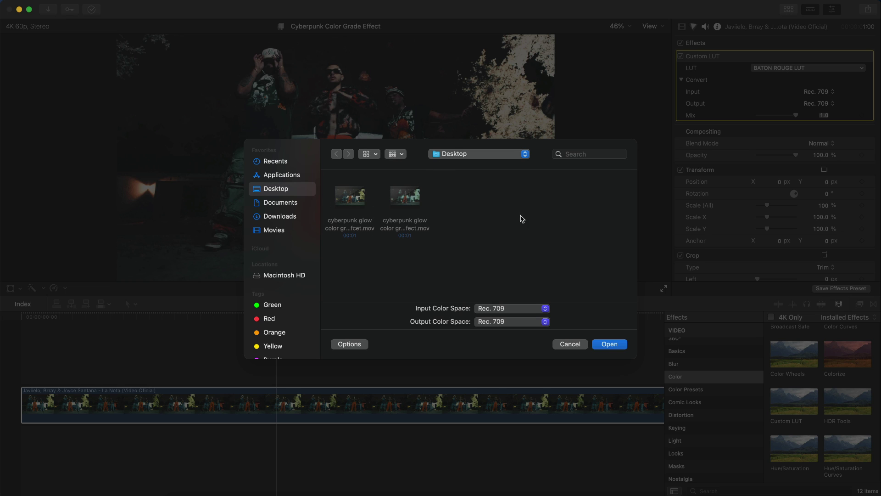
Cancel the custom LUT file dialog and close the LUT list unchanged
left_click(570, 343)
left_click(762, 68)
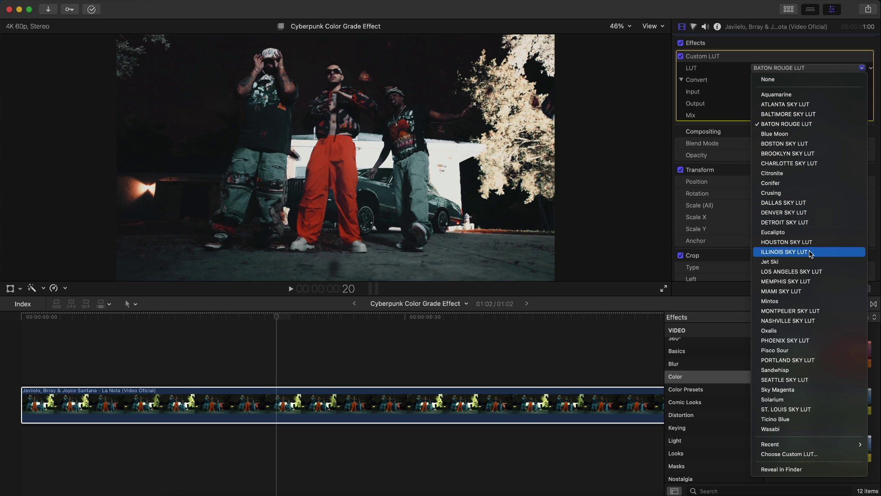
key("Escape")
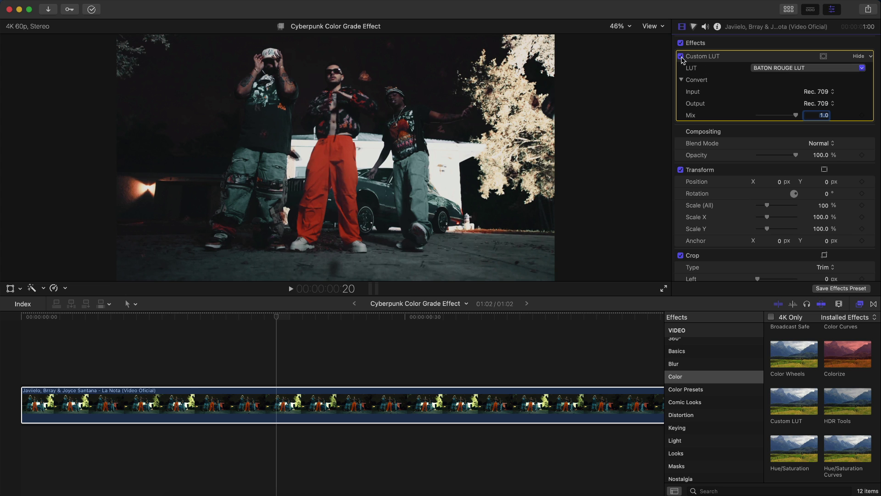
Compare the BATON ROUGE grade on and off during playback, then duplicate the clip above itself
left_click(681, 56)
key("space")
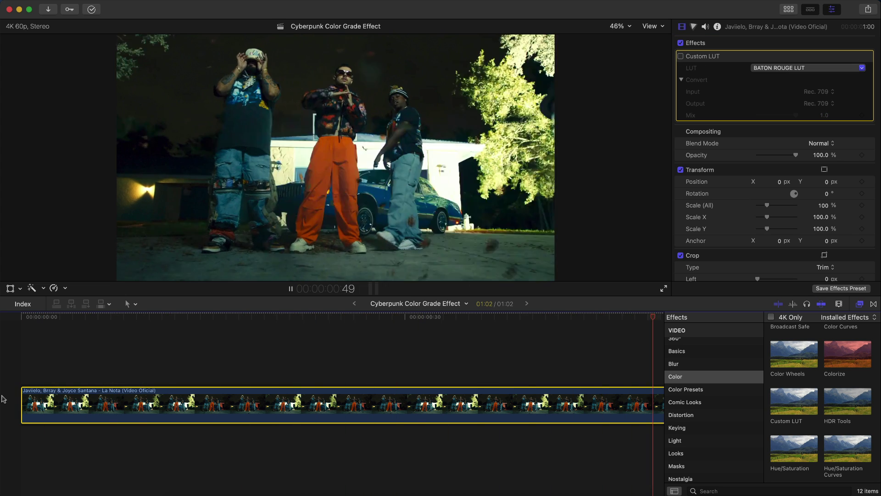
left_click(680, 56)
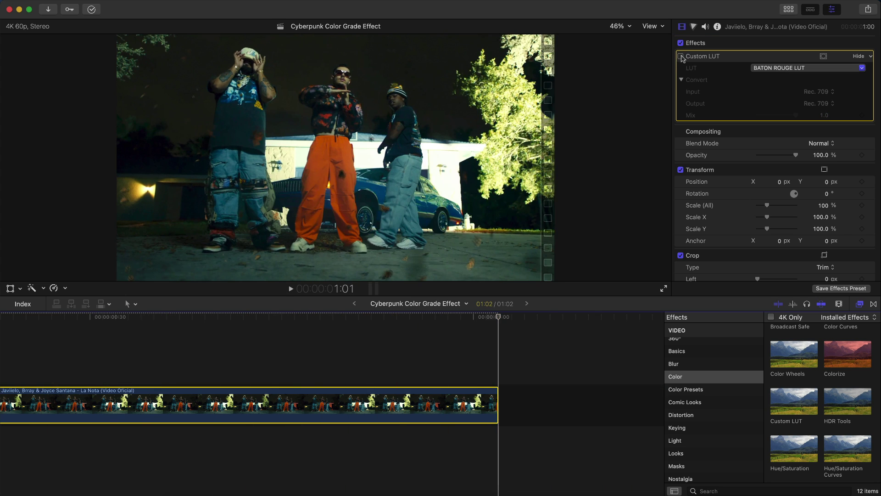
key("space")
scroll(29, 350, "left", 5)
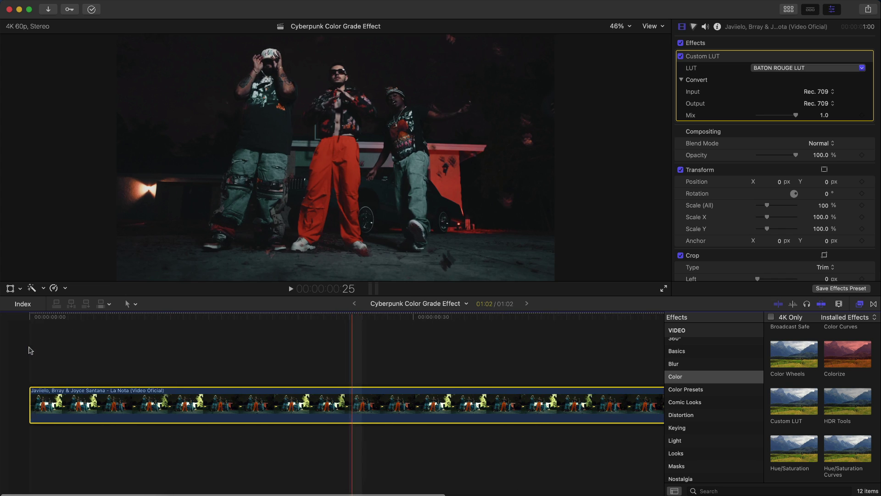
key("space")
left_click(680, 56)
left_click(681, 56)
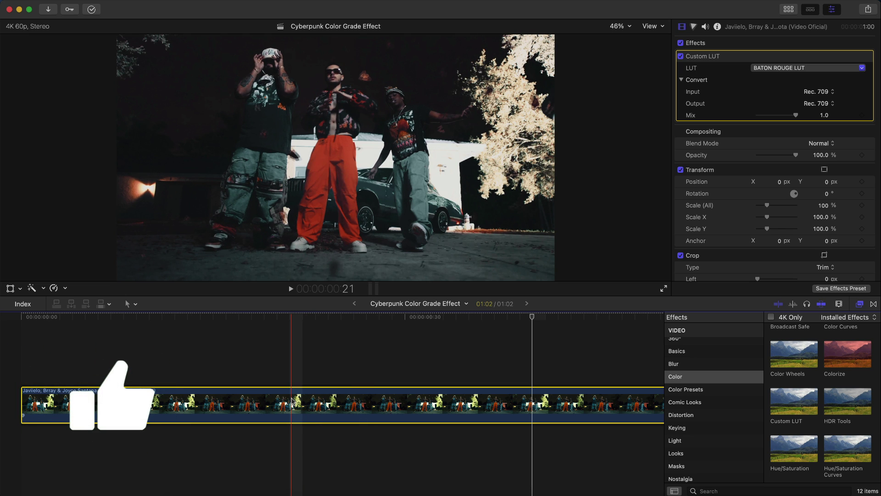
left_click_drag(292, 401, 293, 347, "alt")
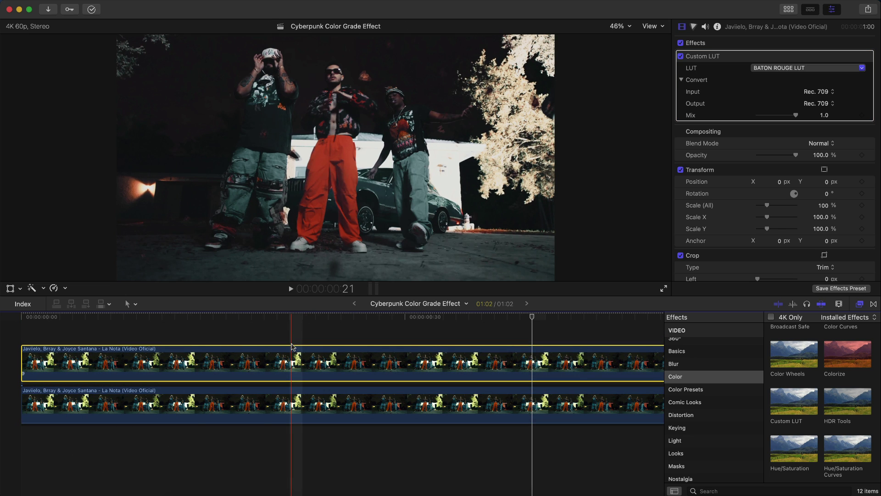
Apply Luma Keyer to the upper clip copy and narrow the key to its brightest tones
key("super+minus")
left_click(289, 317)
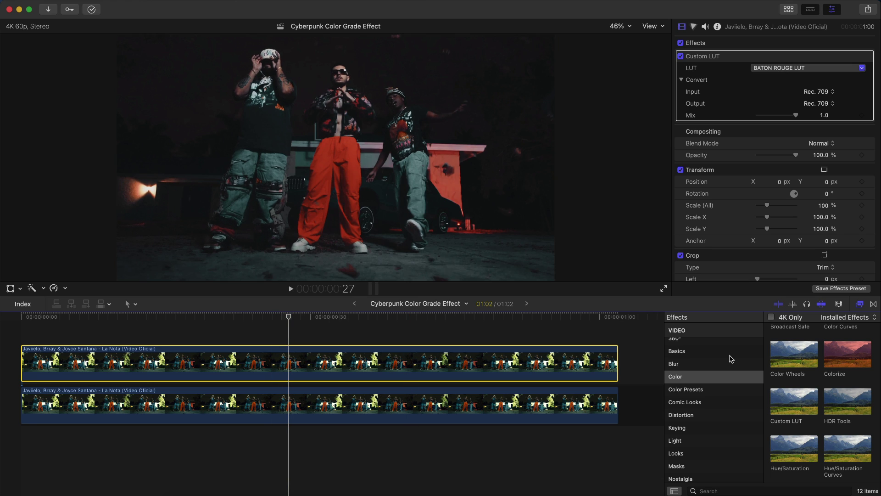
scroll(699, 439, "down", 3)
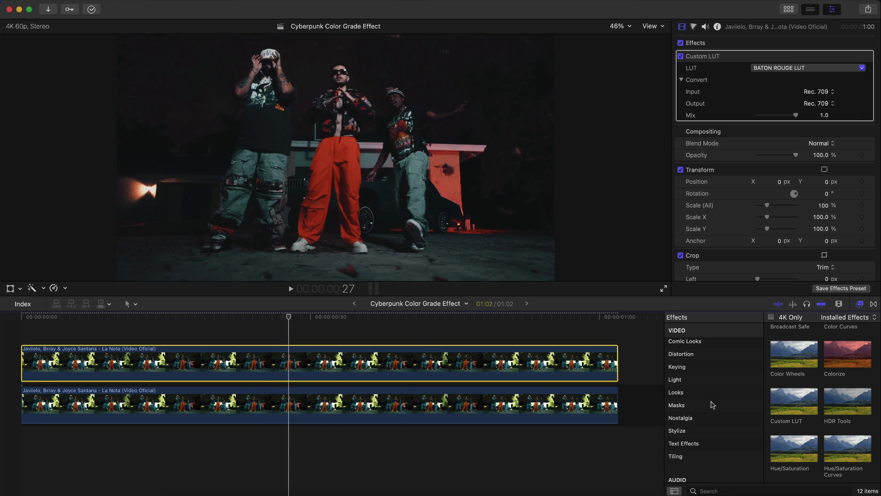
left_click(689, 366)
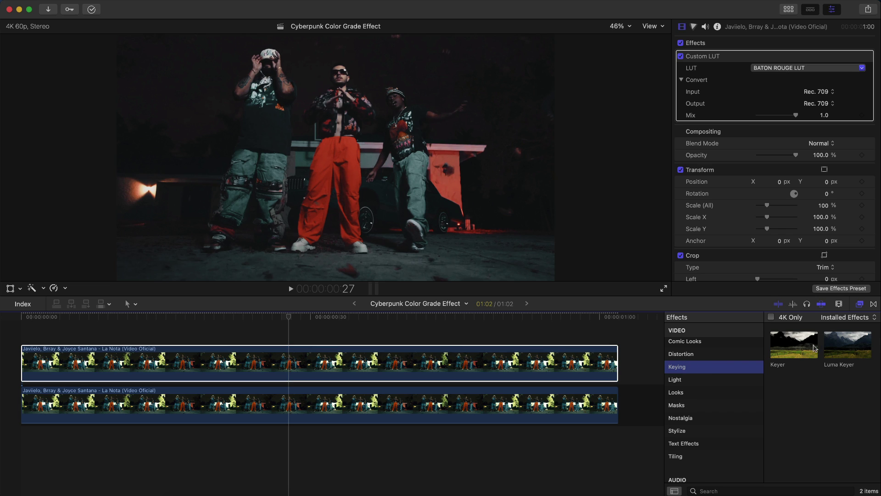
left_click_drag(842, 351, 447, 363)
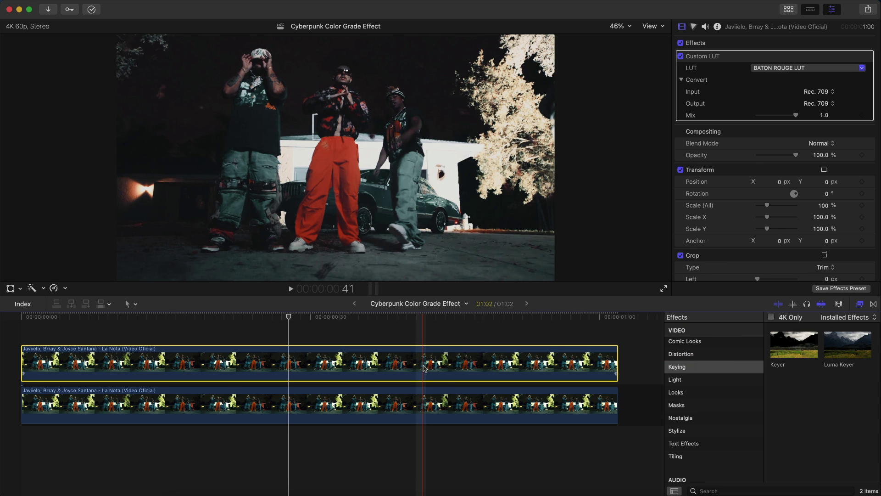
key("Right")
key("Right")
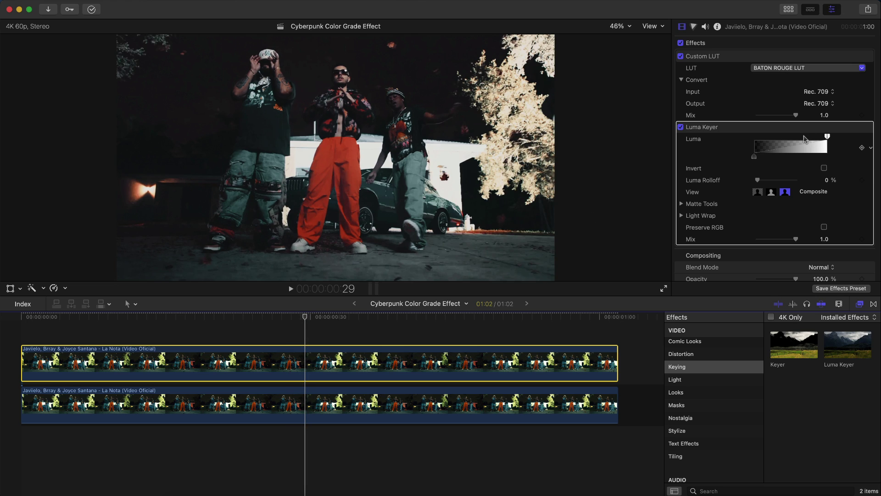
left_click_drag(809, 137, 827, 137)
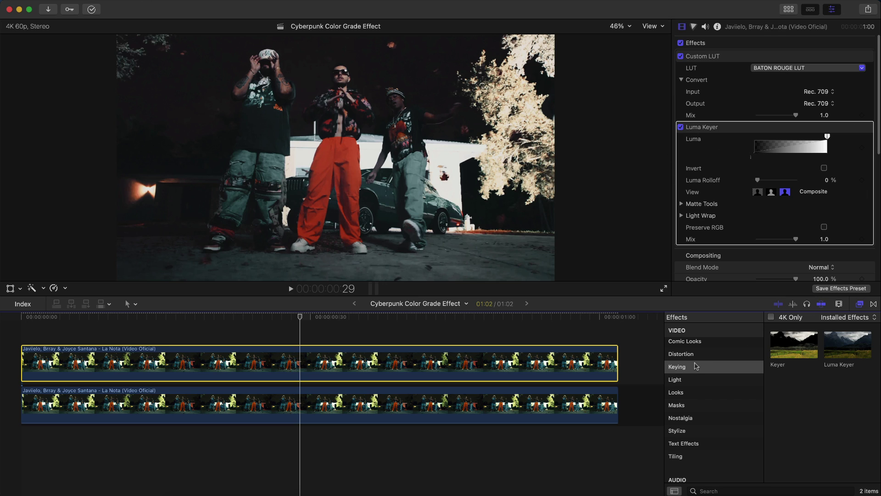
Switch the Effects browser to the Blur category
scroll(720, 367, "up", 3)
left_click(694, 363)
left_click(692, 352)
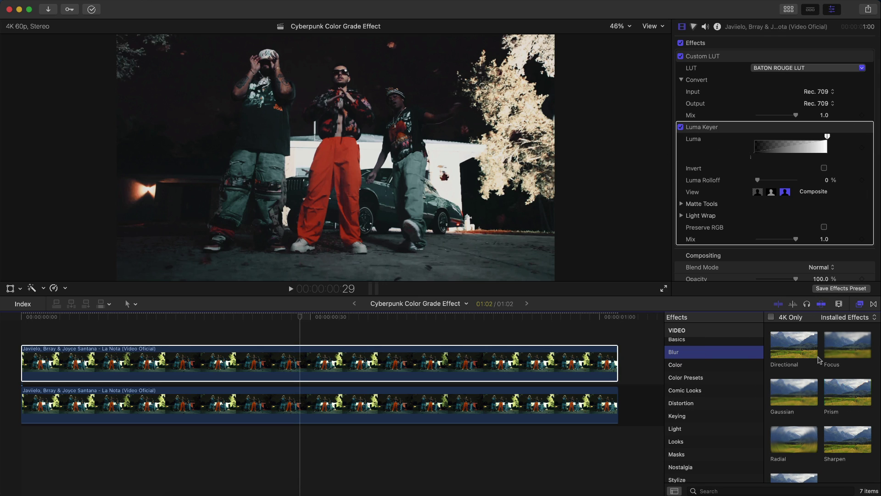
Add a Gaussian blur to the top clip with Amount 52.06 and Horizontal and Vertical 67
left_click_drag(786, 409, 492, 371)
left_click_drag(301, 316, 187, 317)
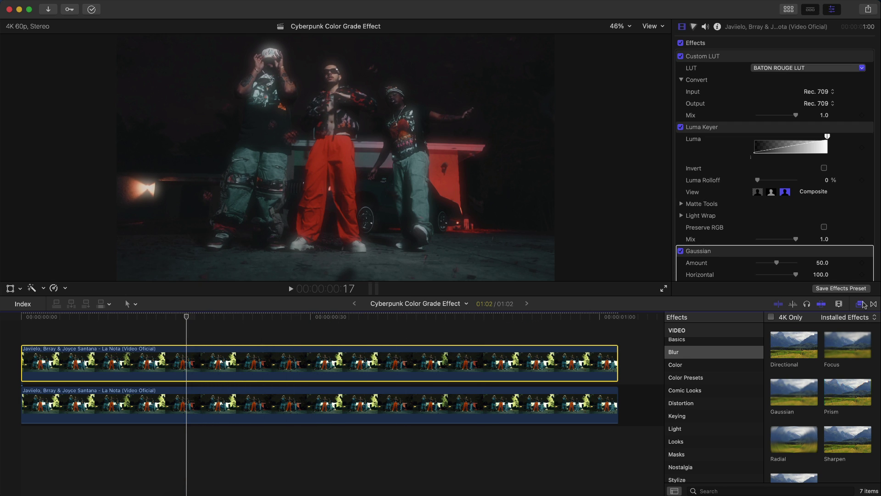
left_click(861, 304)
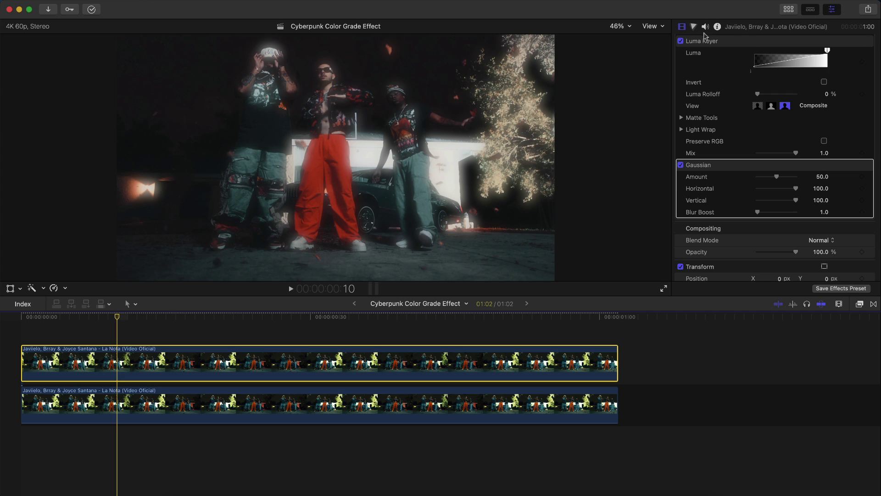
left_click_drag(796, 200, 784, 200)
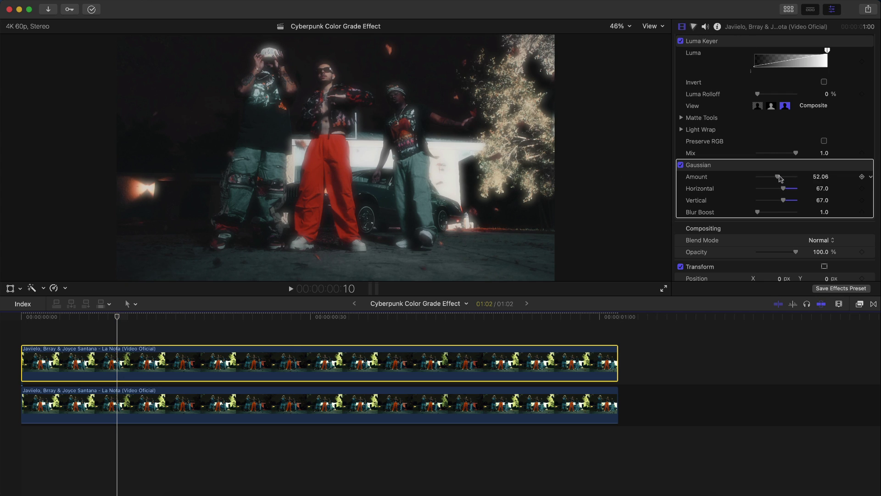
Set the glow clip's Color Board exposure to Highlights 12% and Midtones -21%, then duplicate it above
left_click(305, 363)
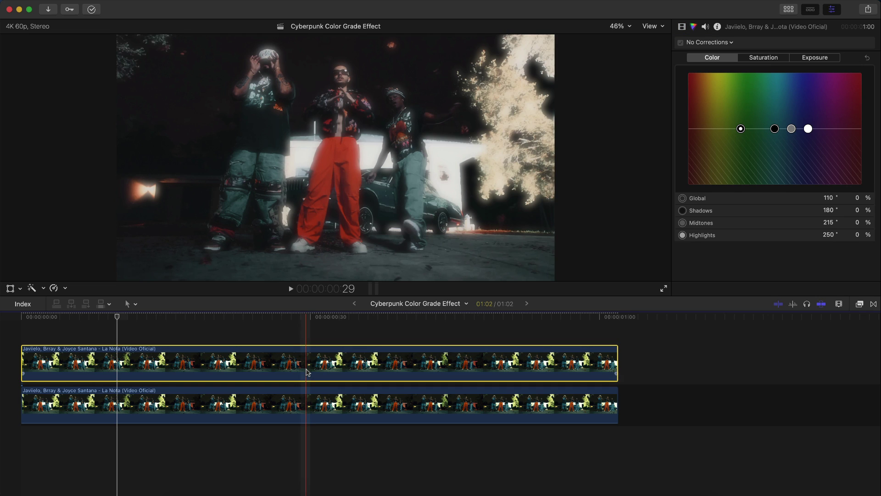
left_click(816, 59)
mouse_move(836, 129)
left_mouse_down()
mouse_move(836, 103)
mouse_move(836, 184)
mouse_move(836, 109)
mouse_move(836, 153)
mouse_move(836, 118)
left_mouse_up()
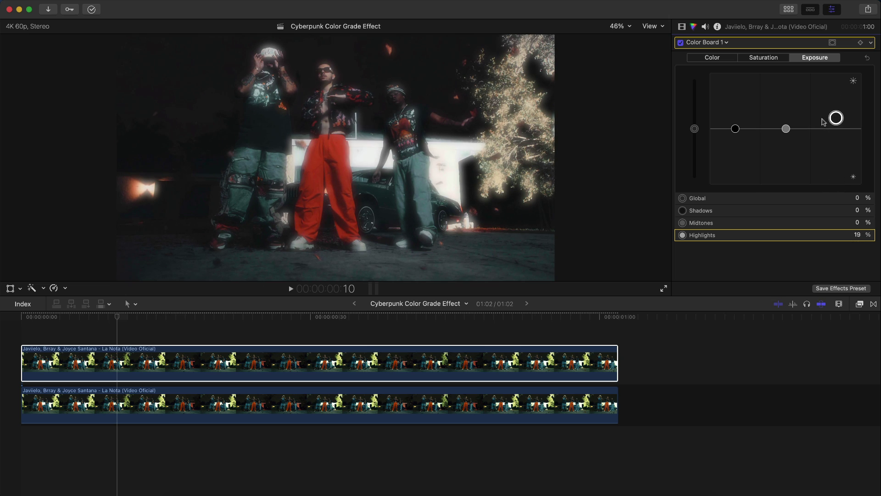
mouse_move(786, 129)
left_mouse_down()
mouse_move(785, 104)
mouse_move(786, 138)
left_mouse_up()
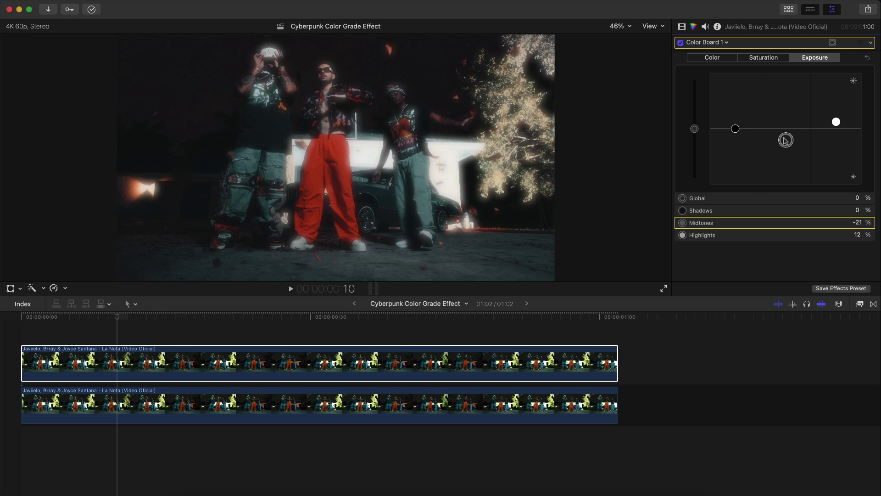
left_click_drag(193, 404, 197, 352)
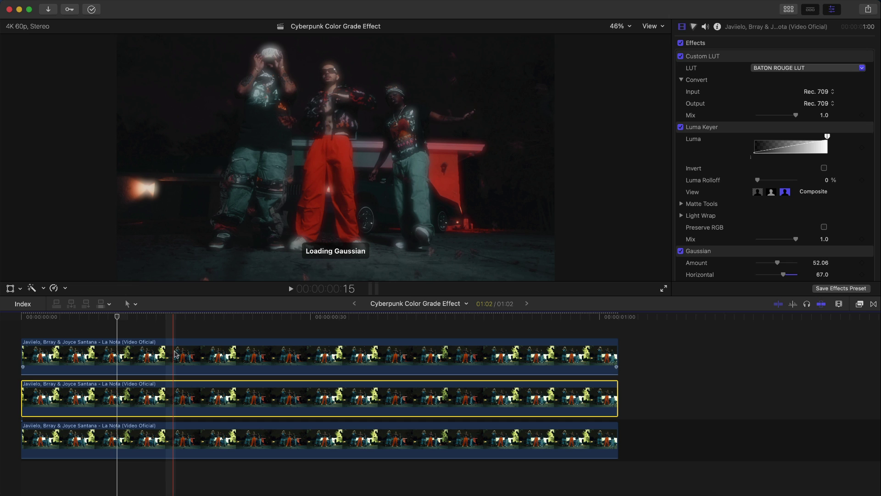
Disable the Gaussian blur on the newest top copy, scrub the footage, and select both upper clips
left_click(173, 321)
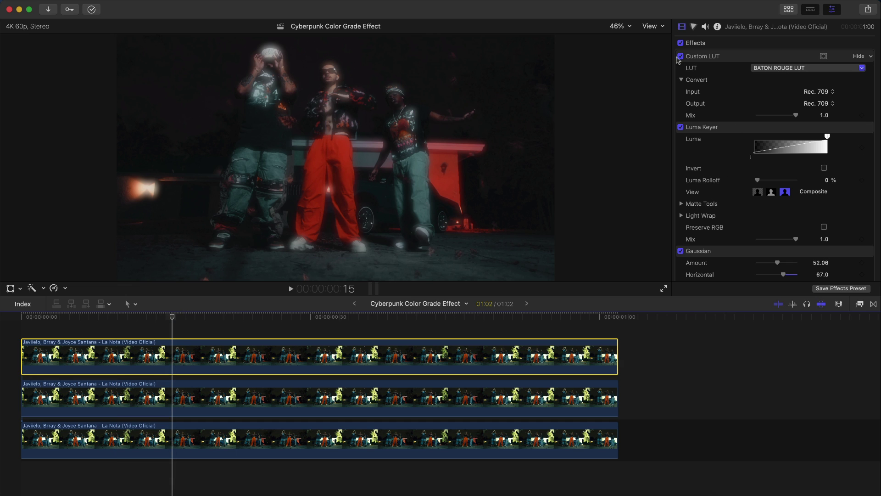
left_click(680, 250)
scroll(735, 206, "down", 4)
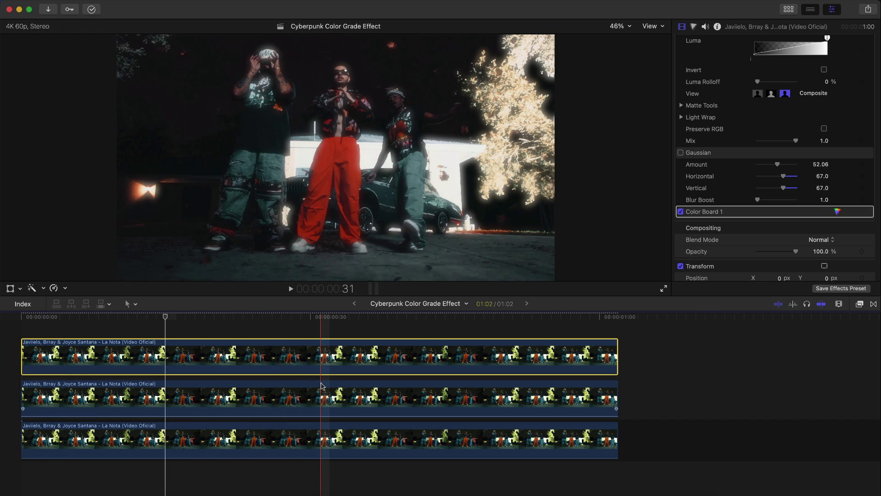
left_click(290, 317)
left_click(357, 319)
left_click_drag(359, 323, 49, 335)
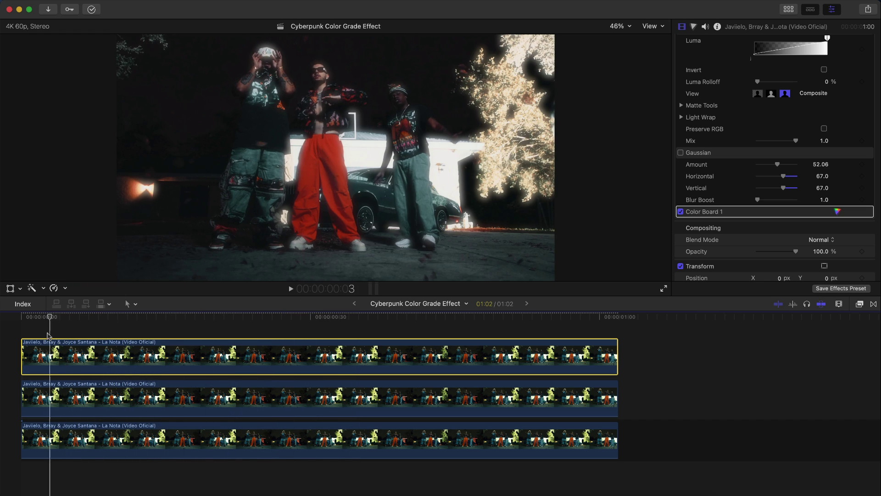
left_click(195, 398, "super")
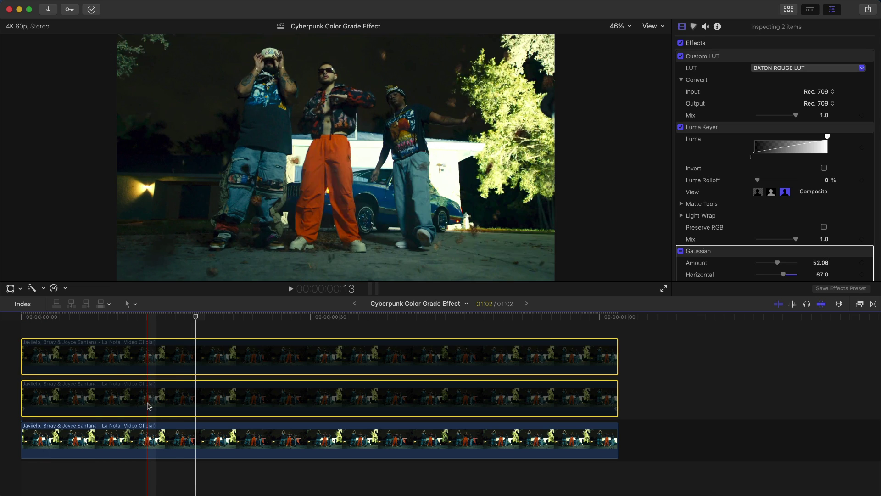